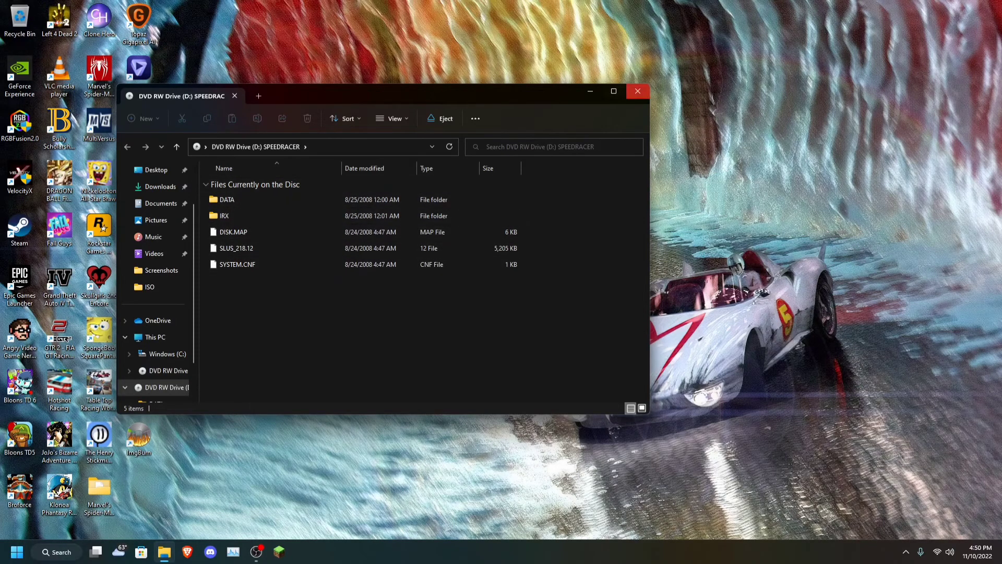
# Close the window showing the SPEEDRACER disc contents.
pyautogui.click(638, 90)
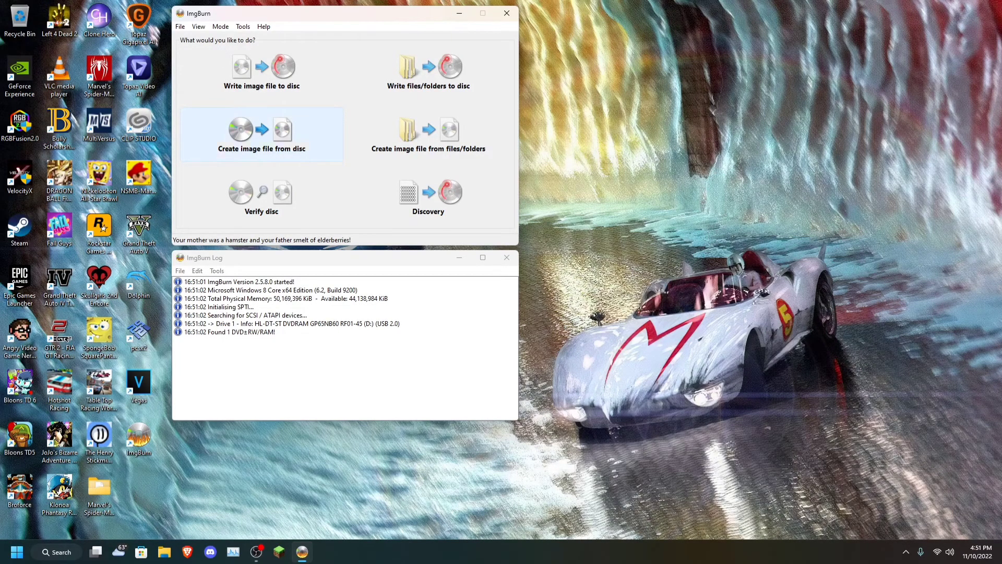
# Choose 'Create image file from disc' and start reading SPEEDRACER into SPEEDRACER.ISO.
pyautogui.click(273, 159)
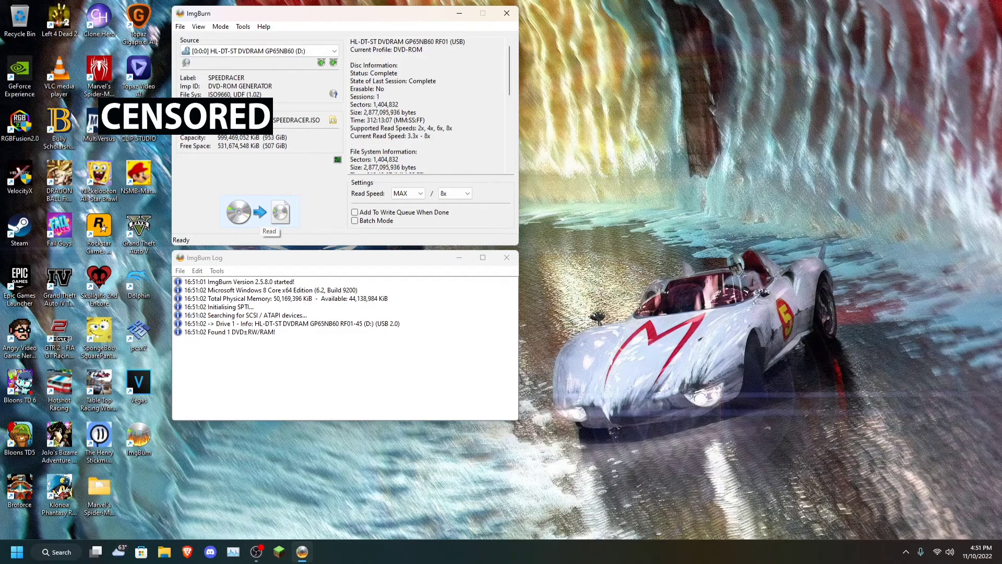
pyautogui.click(260, 212)
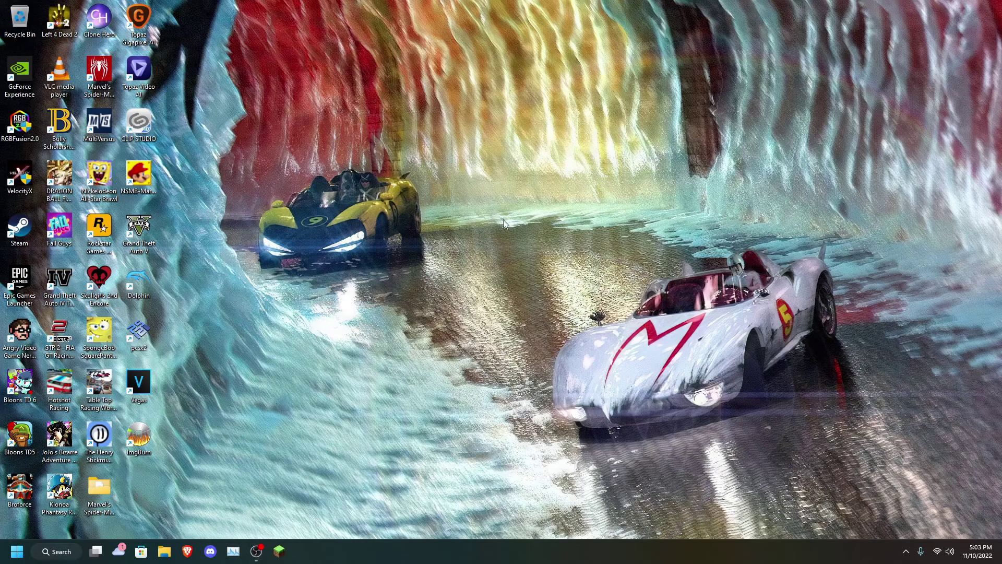
# Open a File Explorer window from the taskbar.
pyautogui.click(164, 551)
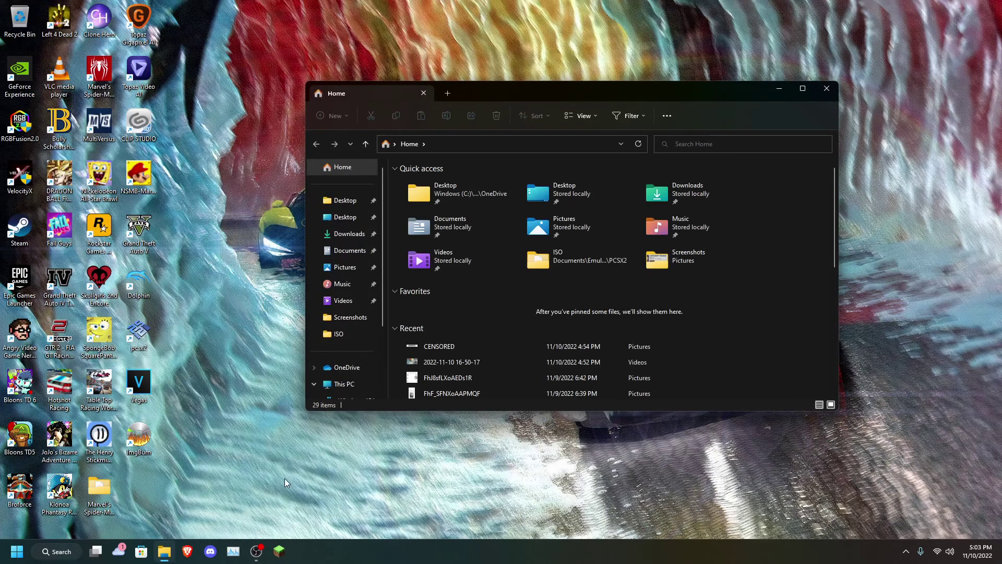
# Cut SPEEDRACER.ISO from Documents and paste it into the PCSX2 ISO folder.
pyautogui.click(348, 251)
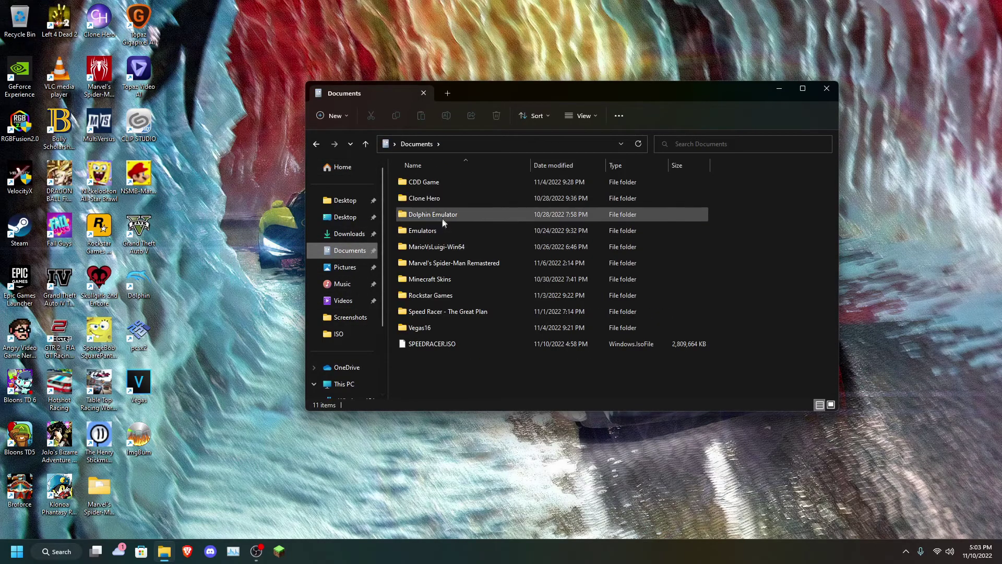
pyautogui.rightClick(436, 343)
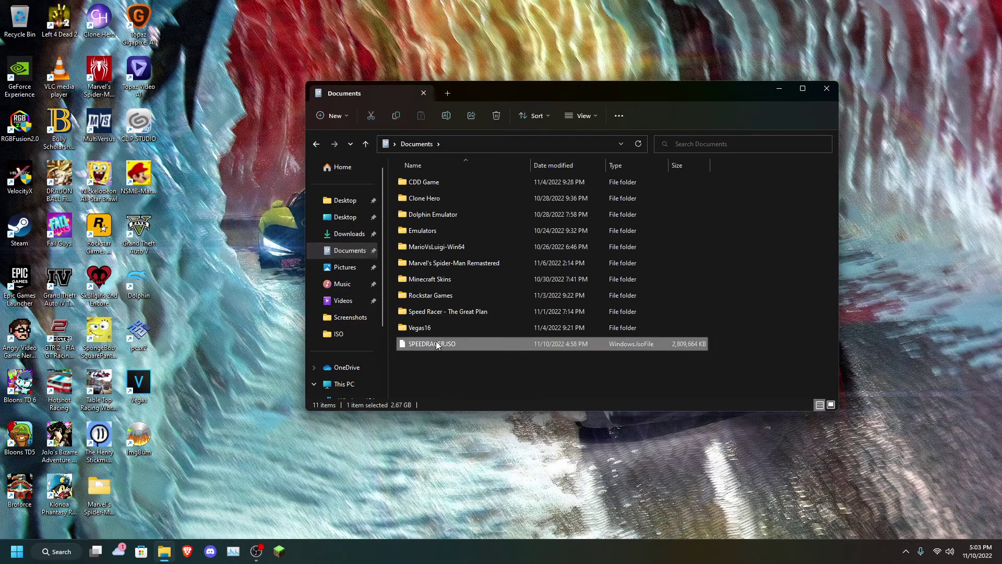
pyautogui.click(451, 353)
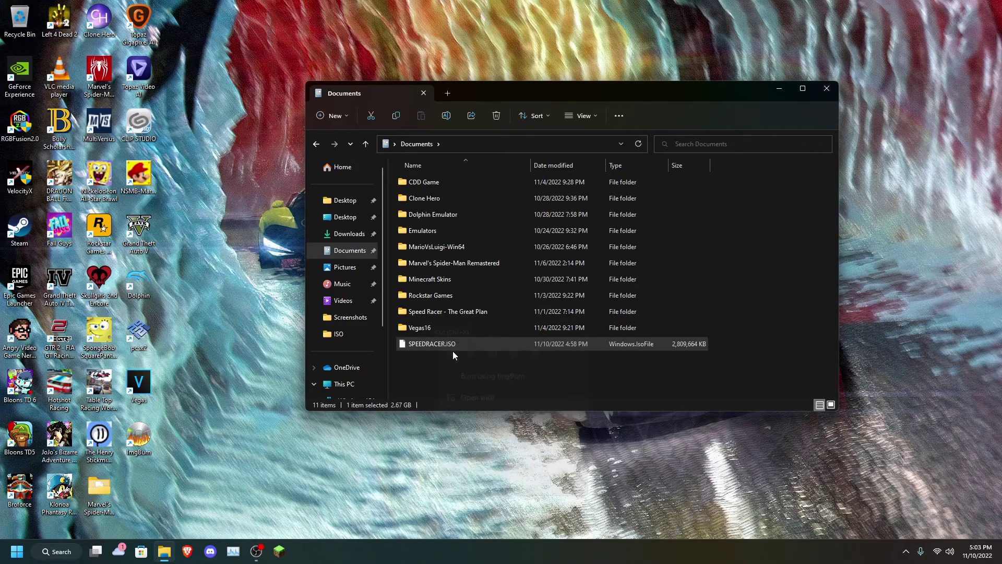
pyautogui.rightClick(142, 342)
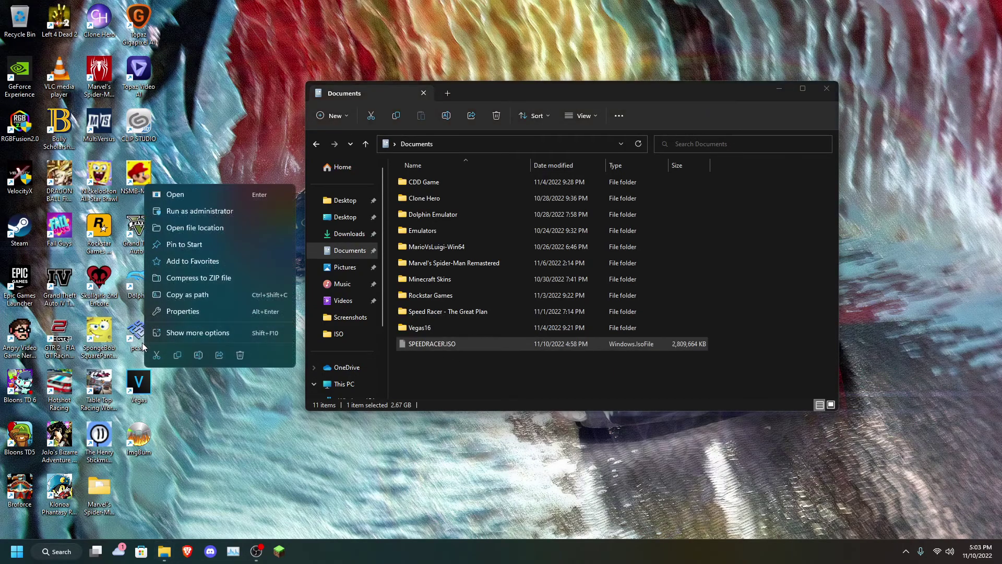
pyautogui.click(204, 230)
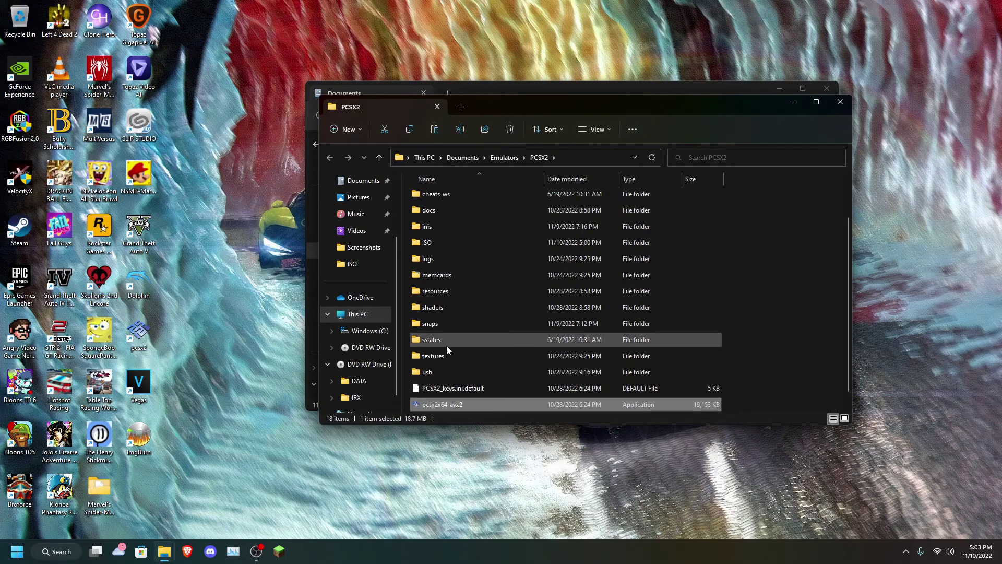
pyautogui.scroll(1, 446, 348)
pyautogui.doubleClick(448, 294)
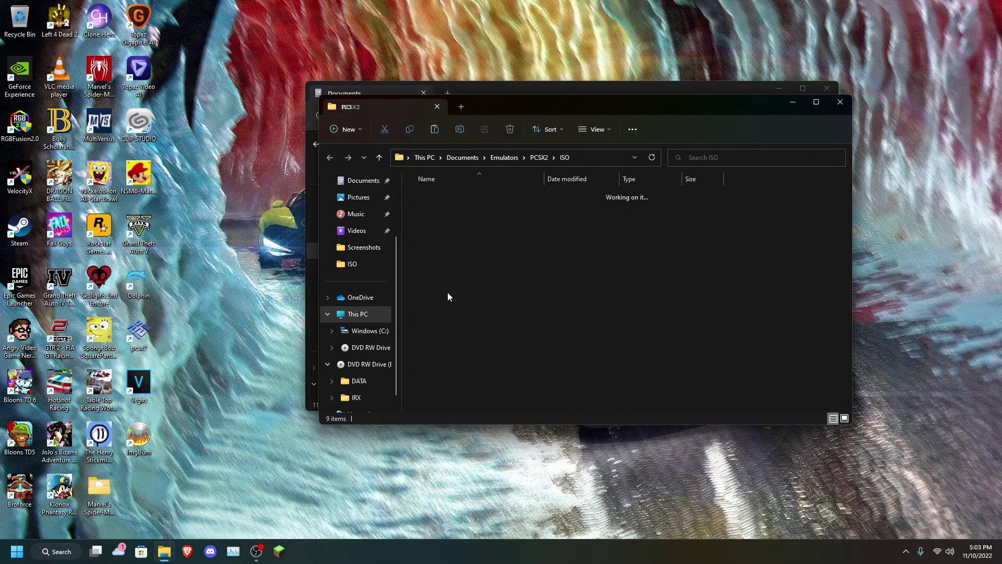
pyautogui.rightClick(483, 360)
pyautogui.click(498, 370)
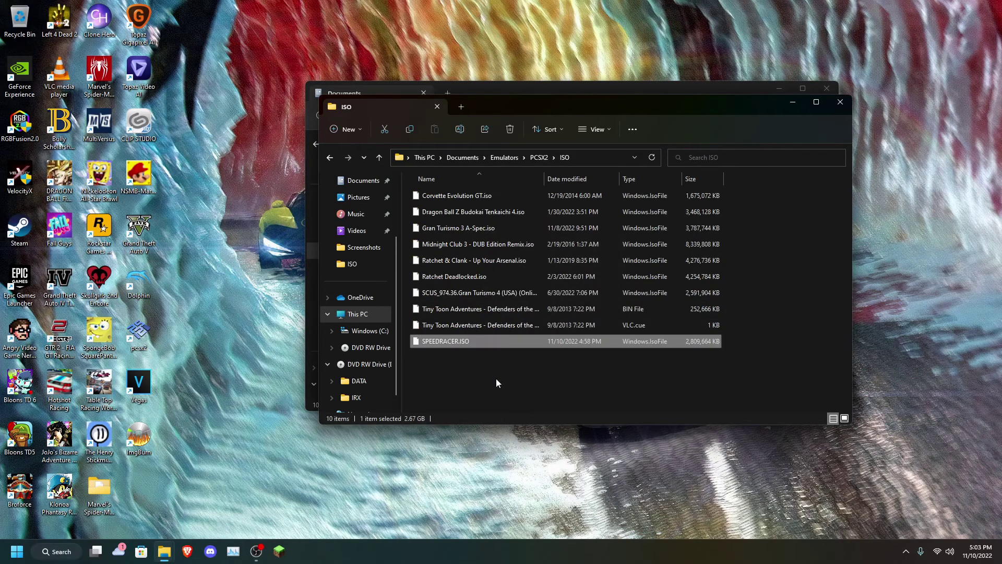
# Rename the pasted file to 'Speed Racer.iso' and close the folder window.
pyautogui.rightClick(475, 340)
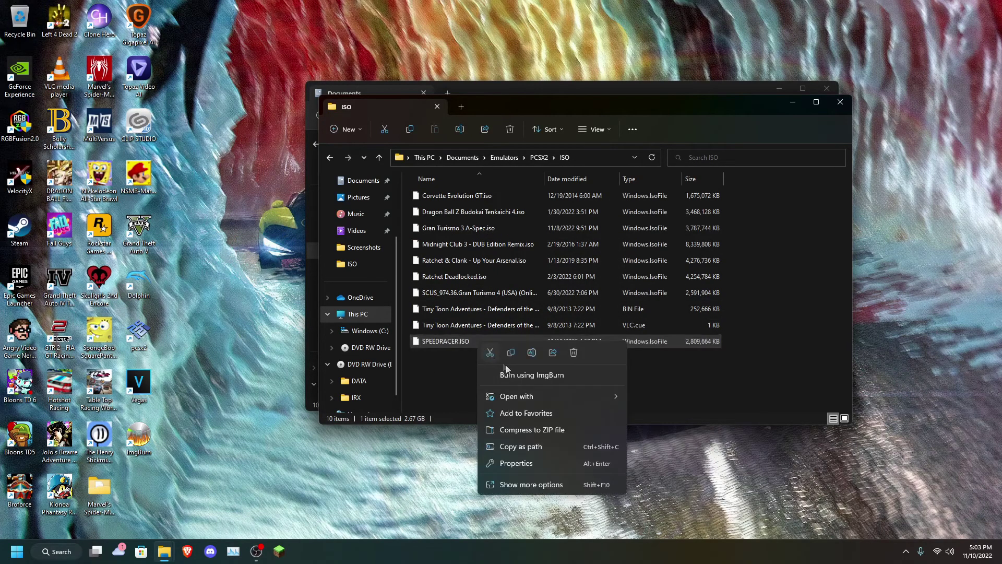
pyautogui.click(542, 355)
pyautogui.hotkey('ctrl', 'a')
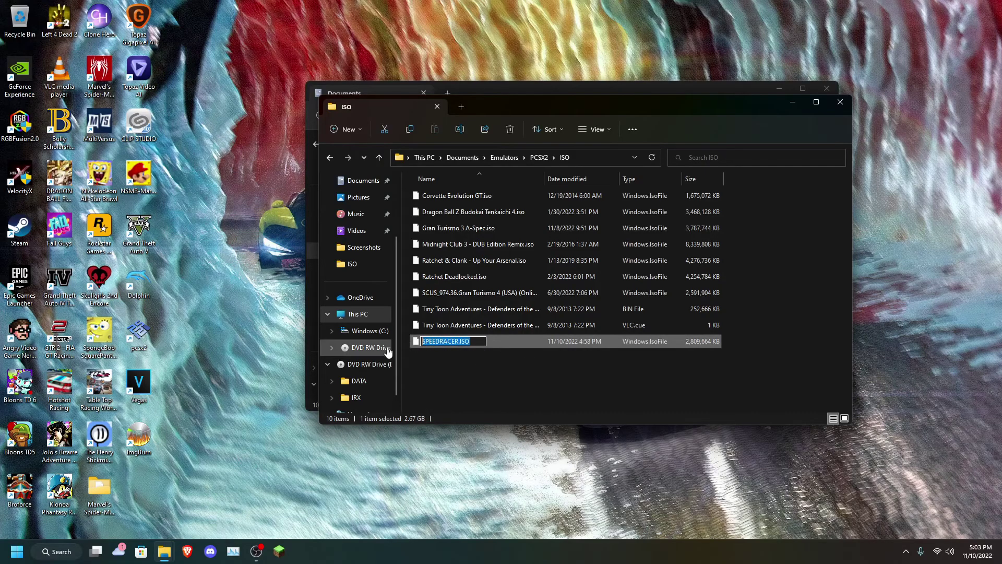
pyautogui.press('BackSpace')
pyautogui.press('Return')
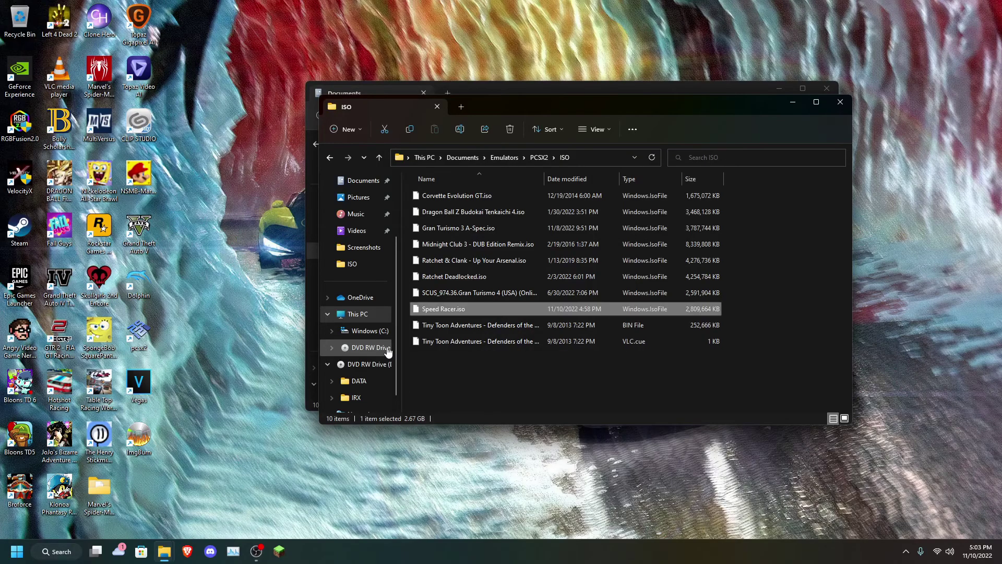
pyautogui.click(839, 103)
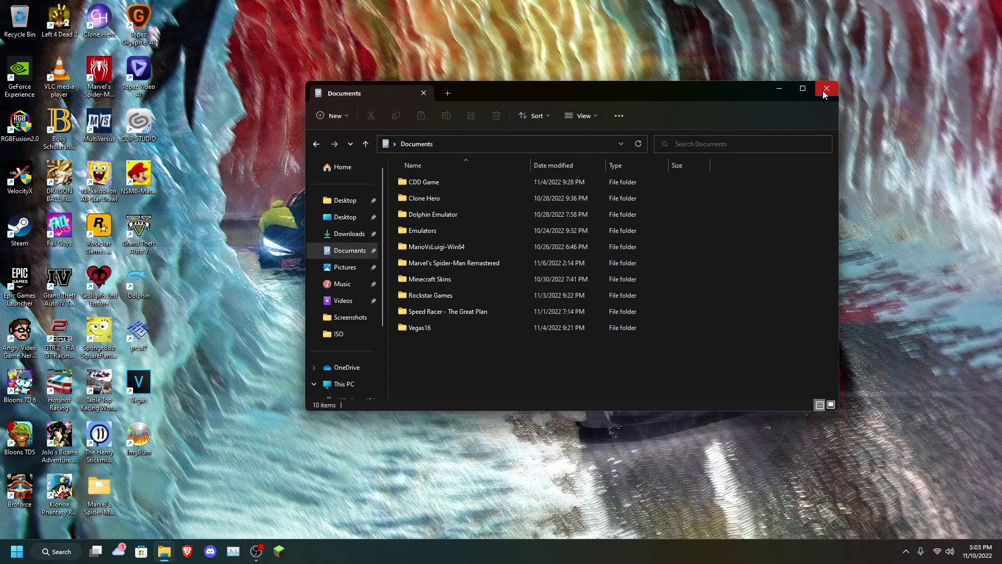
# Close the Documents window and launch PCSX2, moving its window to the screen centre.
pyautogui.click(824, 90)
pyautogui.doubleClick(133, 339)
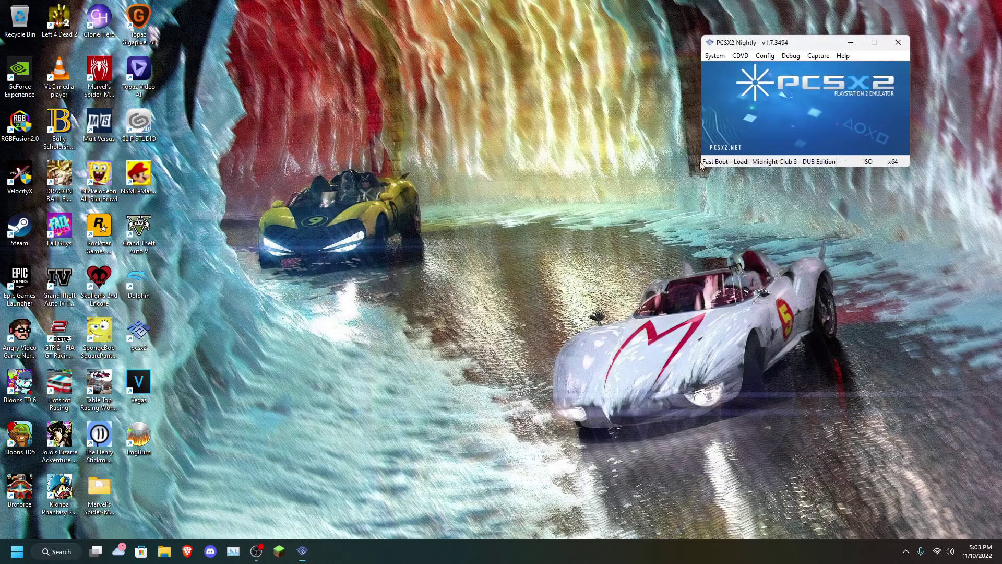
pyautogui.moveTo(741, 39); pyautogui.dragTo(455, 99)
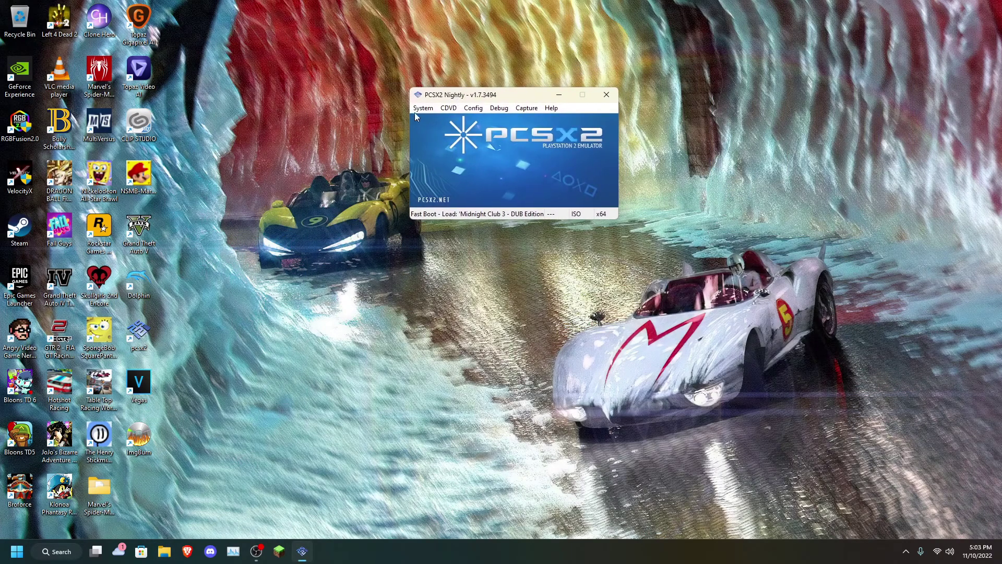
# Pick Speed Racer.iso through CDVD > ISO Selector > Browse and boot it.
pyautogui.click(422, 108)
pyautogui.moveTo(447, 110)
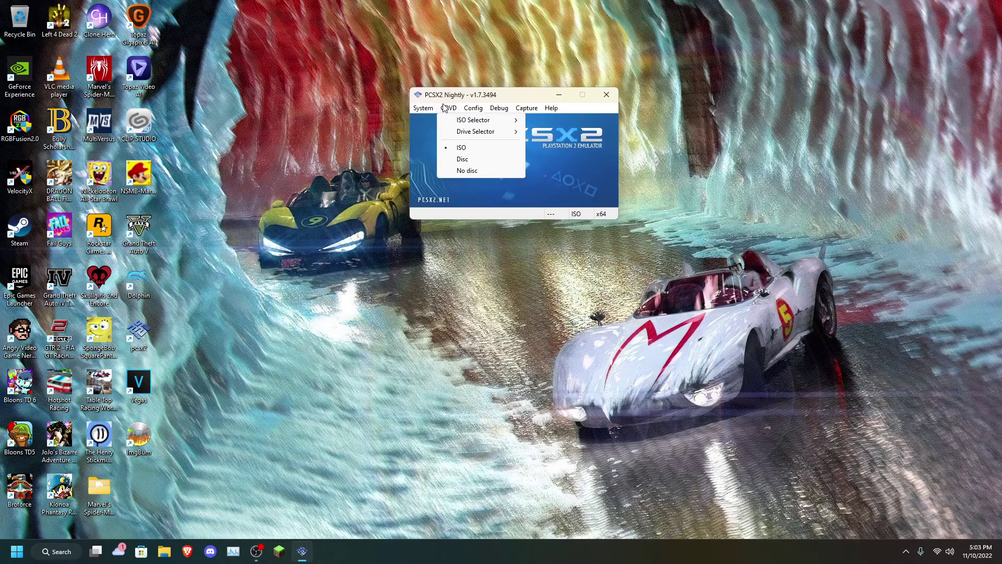
pyautogui.moveTo(475, 123)
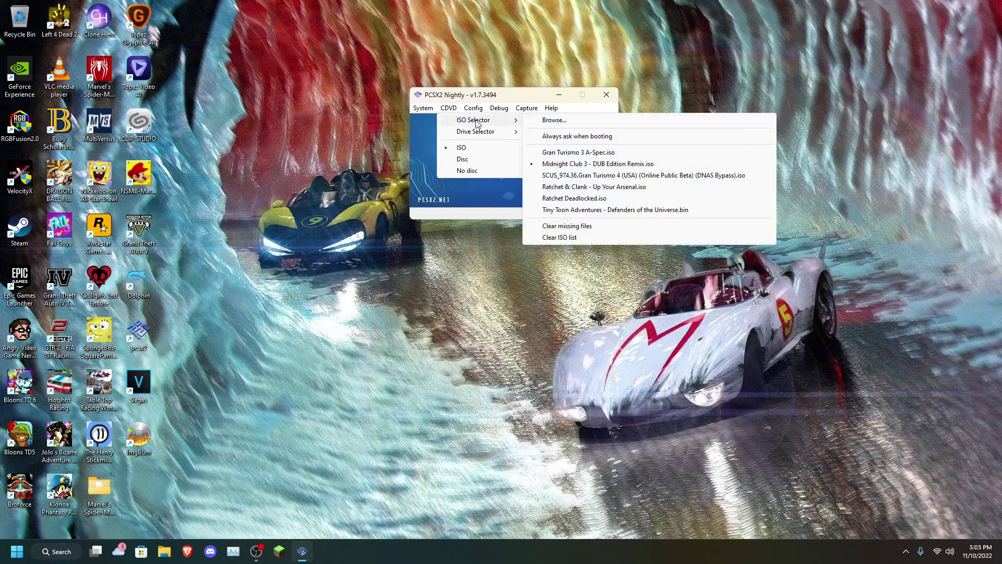
pyautogui.click(553, 120)
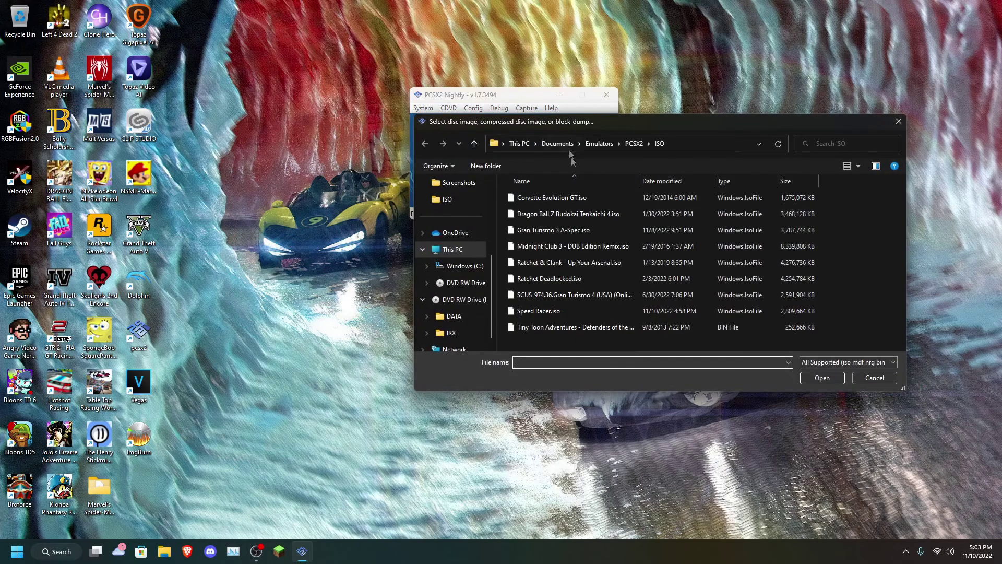
pyautogui.doubleClick(551, 310)
pyautogui.click(422, 108)
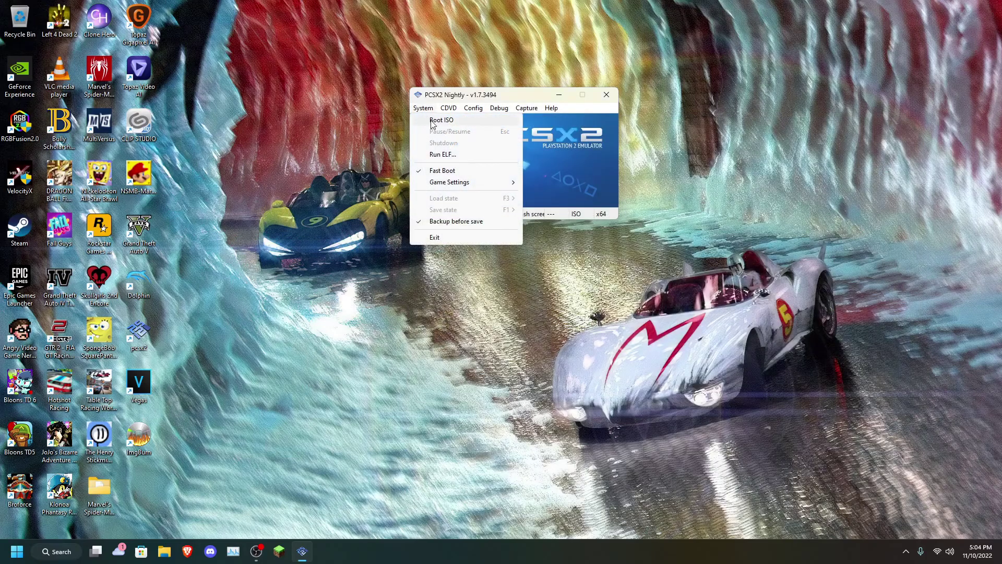
pyautogui.click(431, 121)
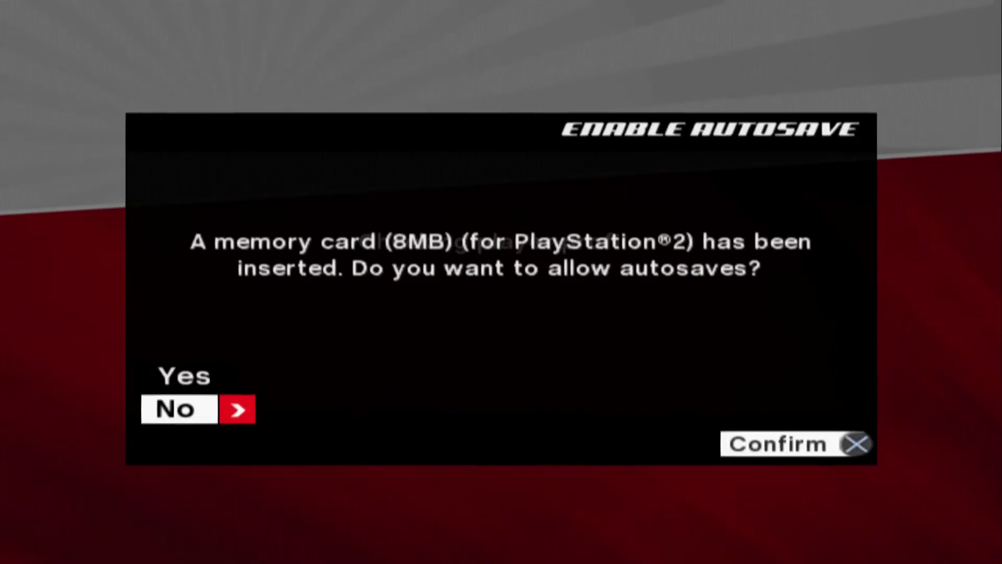
# Answer No to the Enable Autosave prompt, then highlight Multiplayer on the main menu.
pyautogui.press('Up')
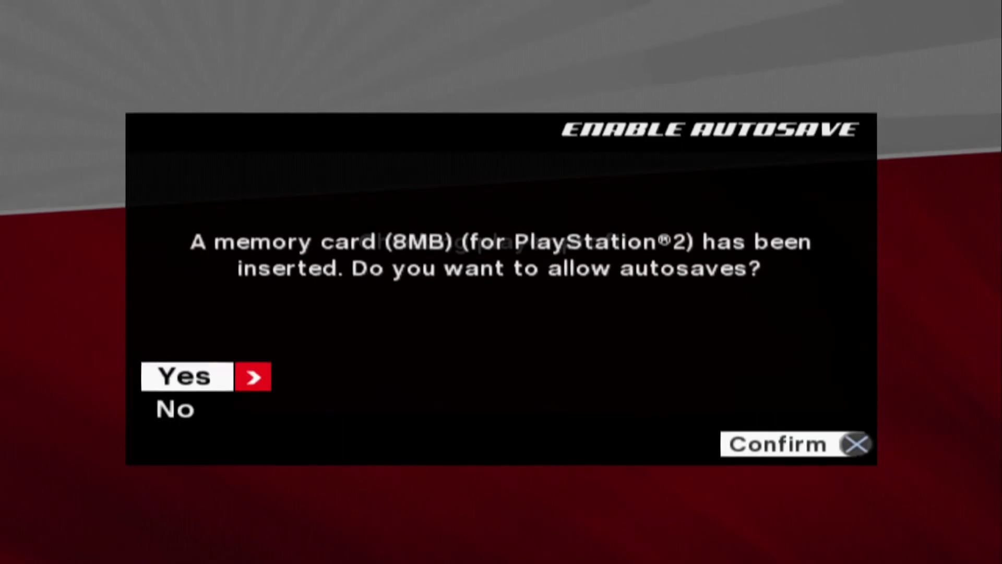
pyautogui.press('Down')
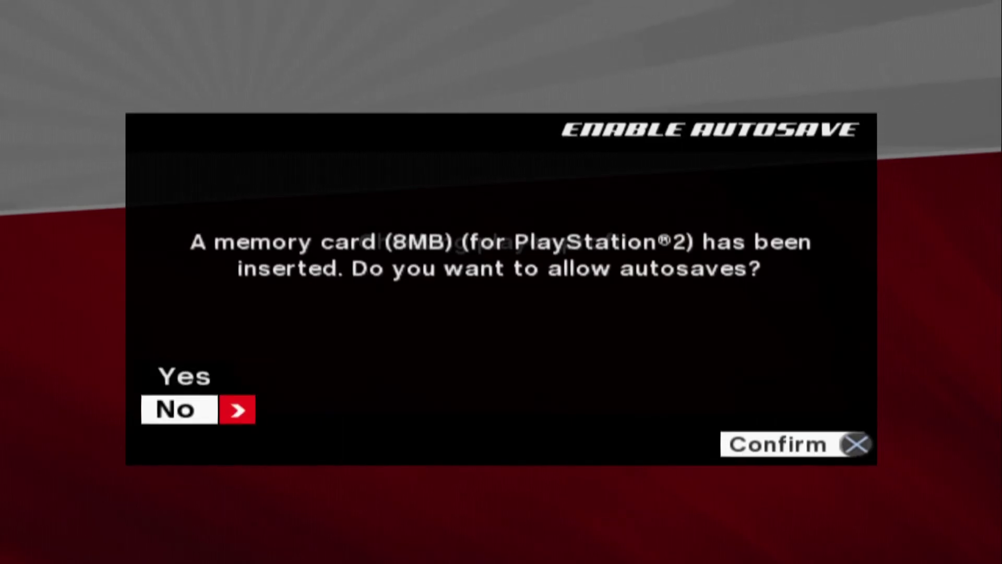
pyautogui.press('Up')
pyautogui.press('Down')
pyautogui.press('Return')
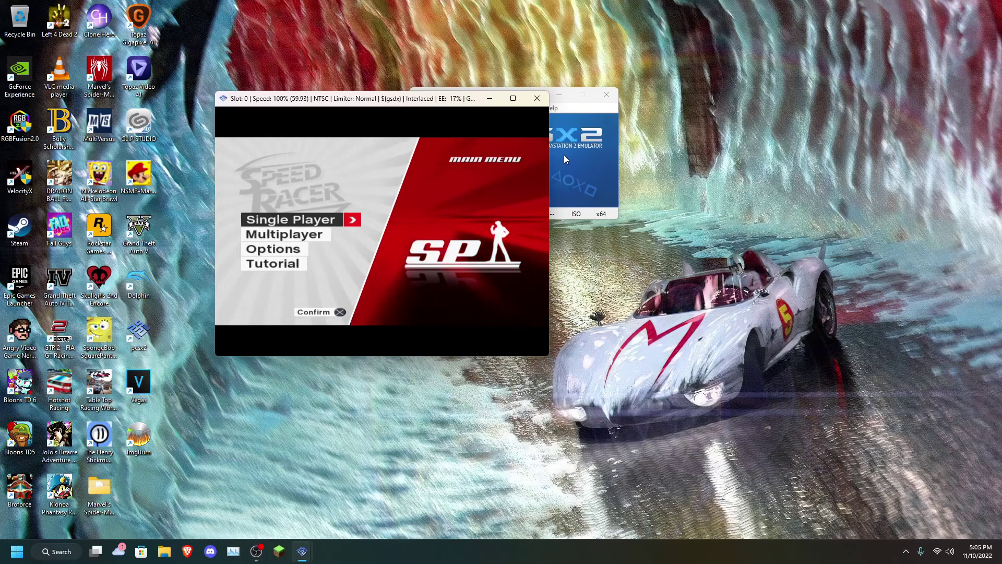
pyautogui.press('Down')
# Start Single Player Championship, Class 1, Championship 1 with the Mach 6, in fullscreen.
pyautogui.press('Up')
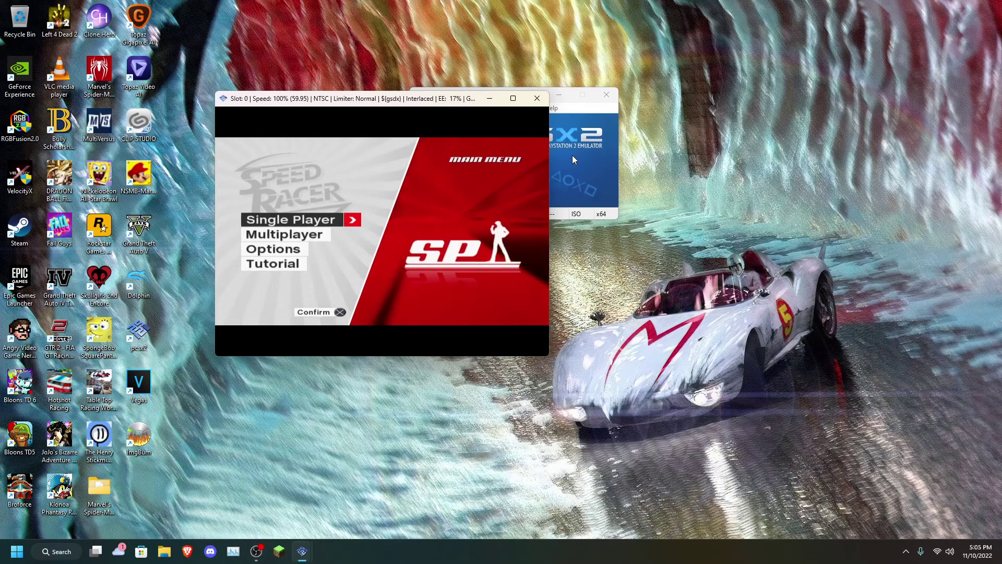
pyautogui.press('Return')
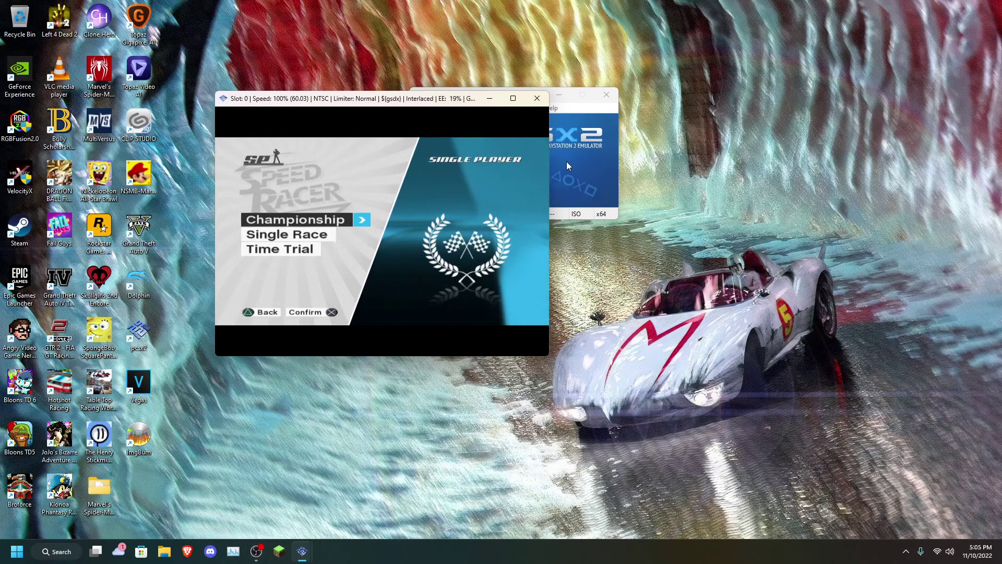
pyautogui.press('Return')
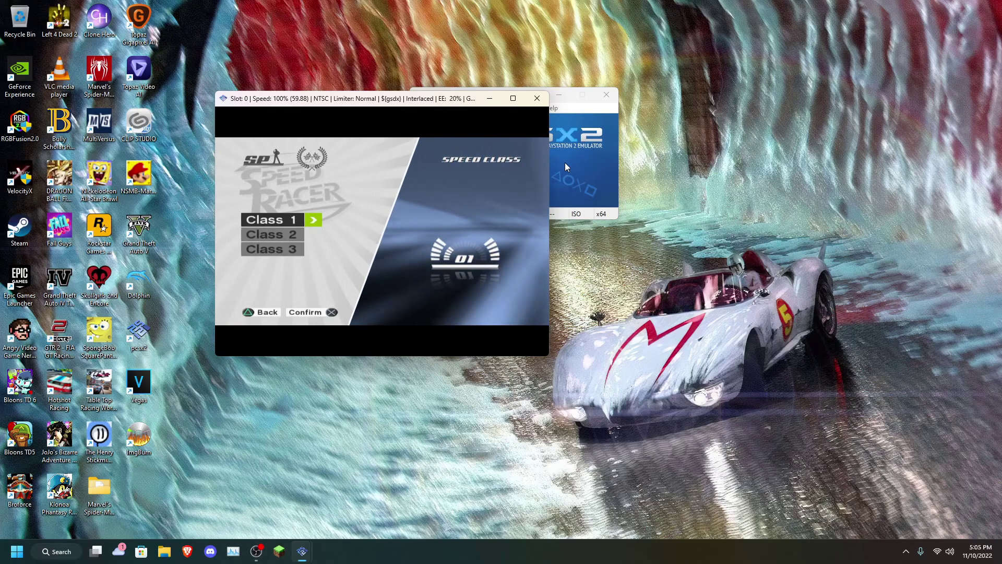
pyautogui.press('Return')
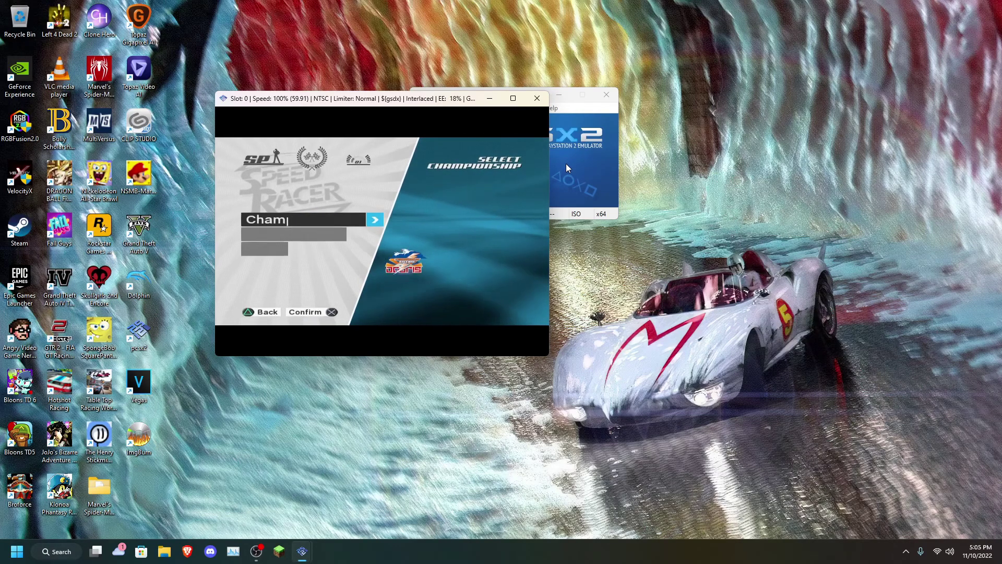
pyautogui.press('Return')
pyautogui.press('Return')
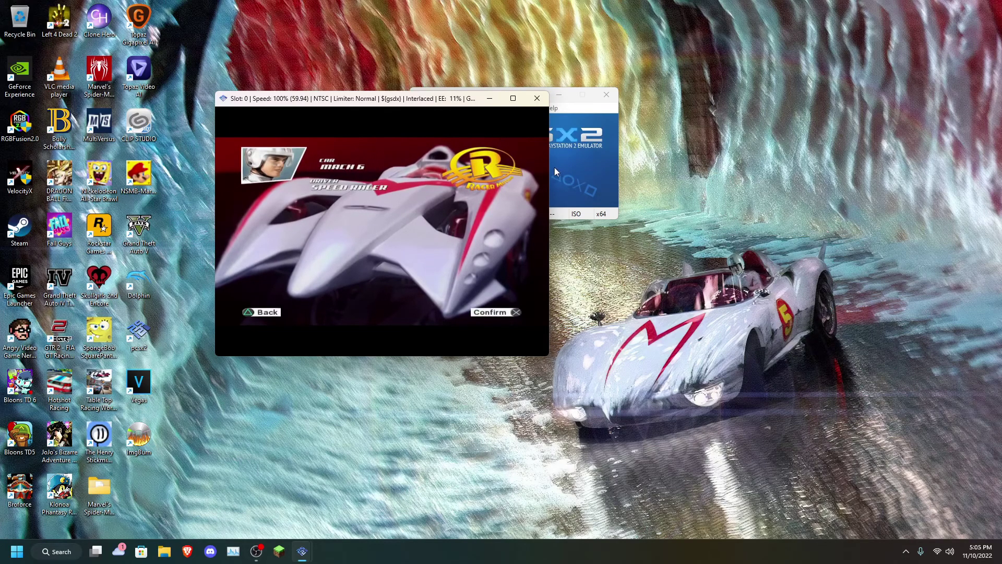
pyautogui.press('Return')
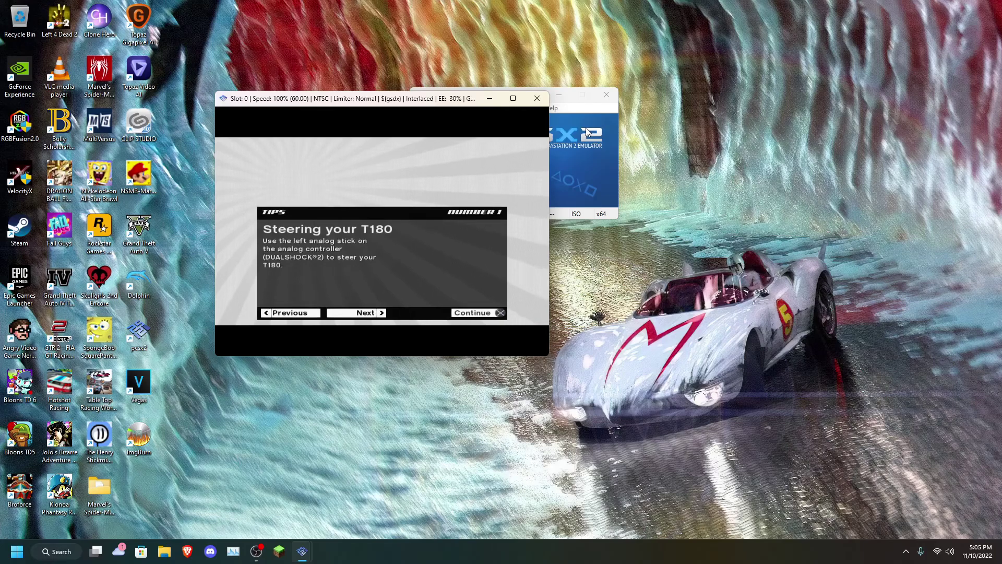
pyautogui.doubleClick(396, 217)
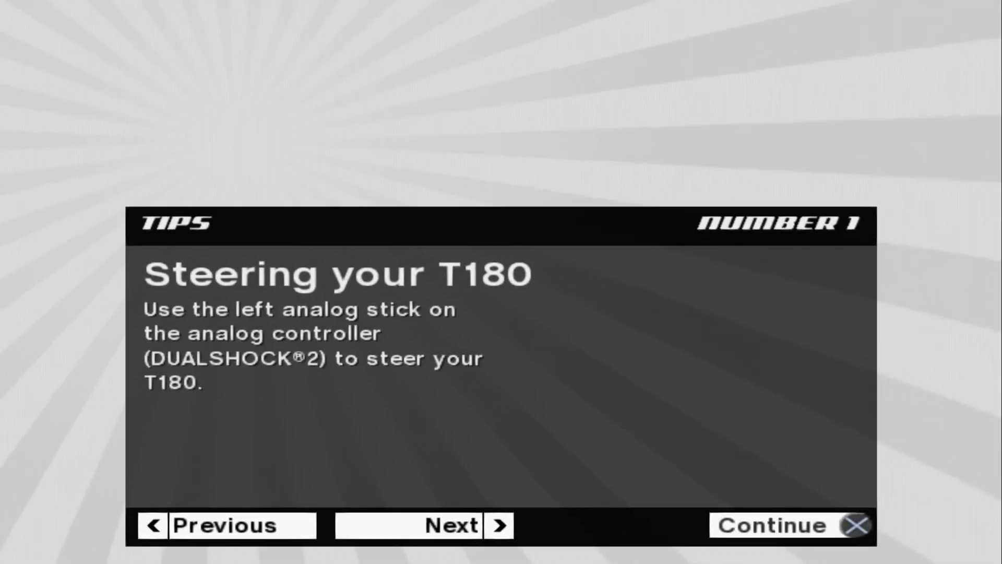
# Skip the loading tips, race briefly, then pause and quit the game confirming Yes.
pyautogui.press('Return')
pyautogui.press('Return')
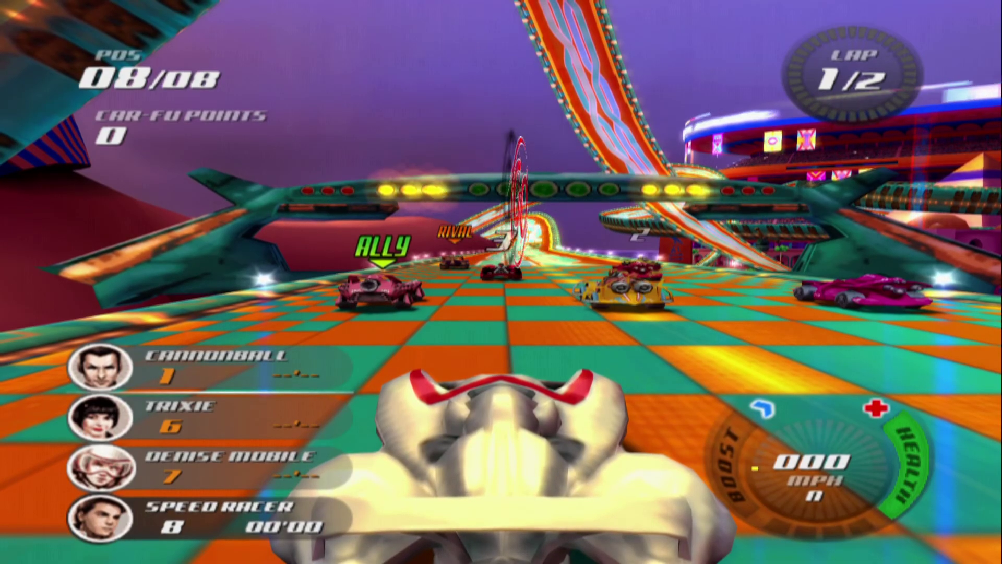
pyautogui.press('Up')
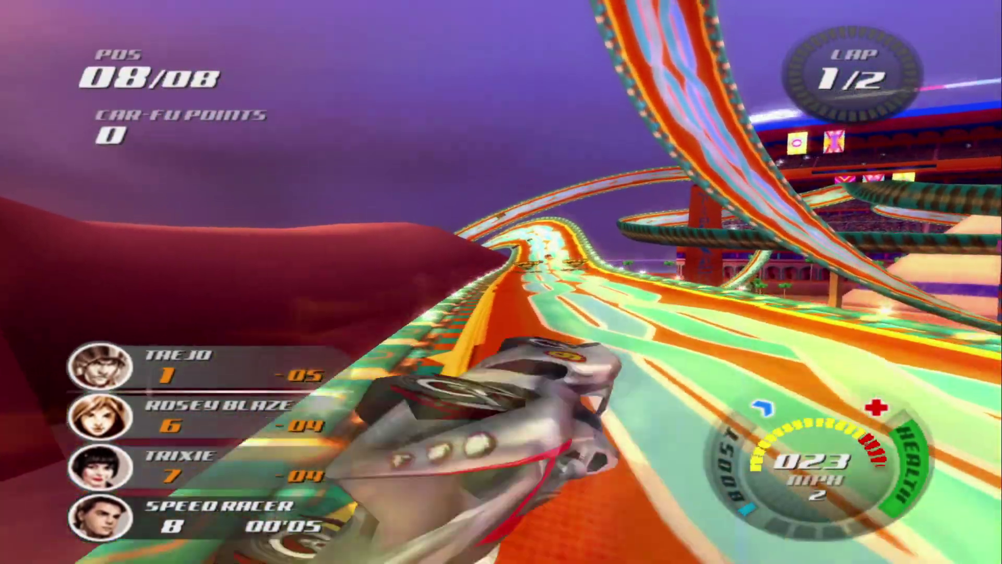
pyautogui.press('Escape')
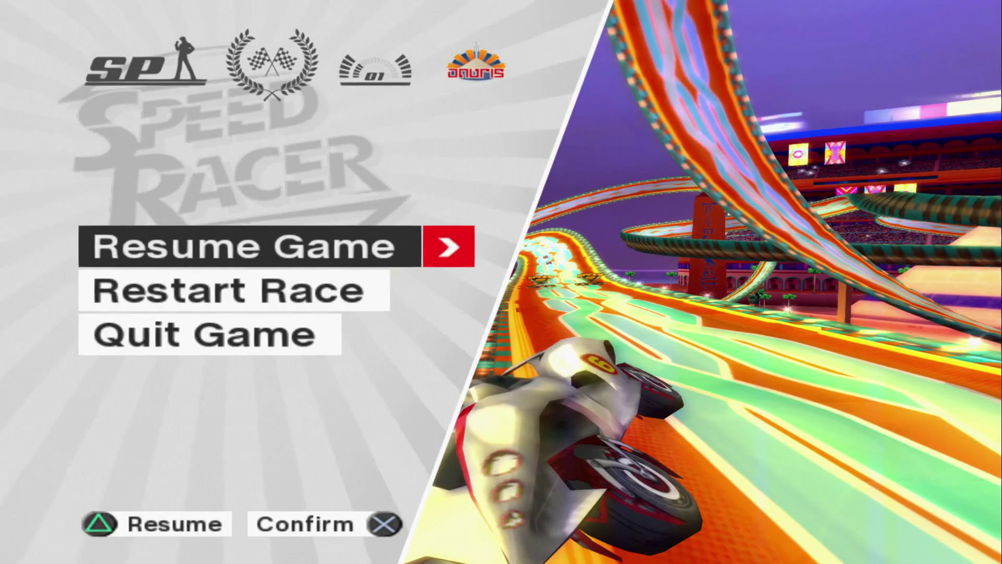
pyautogui.press('Down')
pyautogui.press('Down')
pyautogui.press('Return')
pyautogui.press('Up')
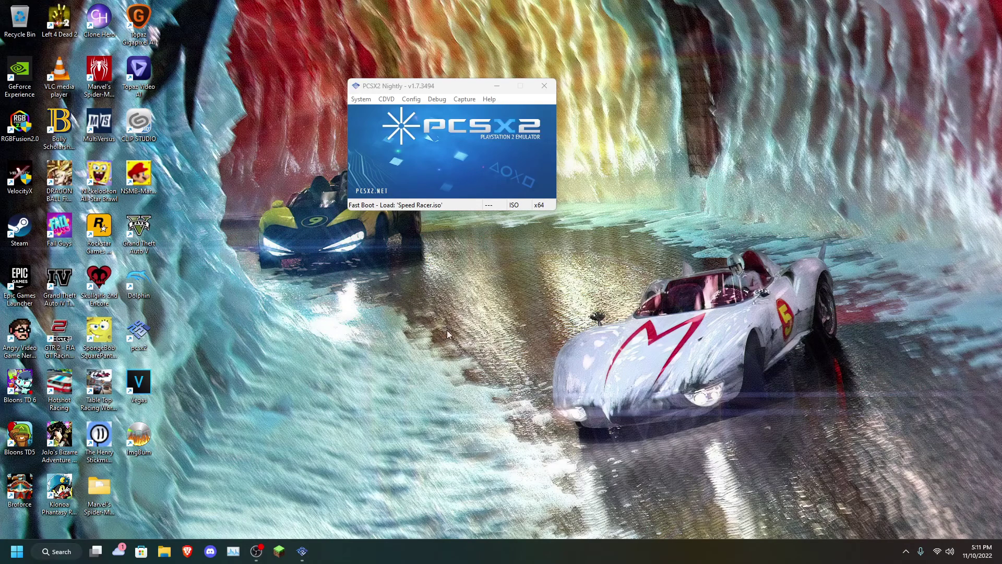
pyautogui.moveTo(434, 365); pyautogui.dragTo(770, 196)
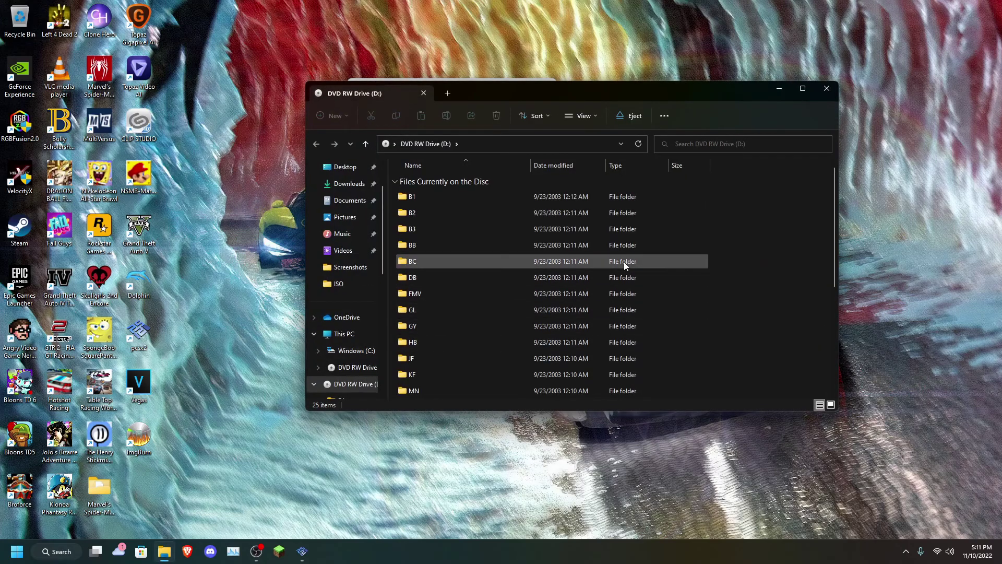
pyautogui.scroll(-4, 621, 269)
pyautogui.scroll(5, 615, 269)
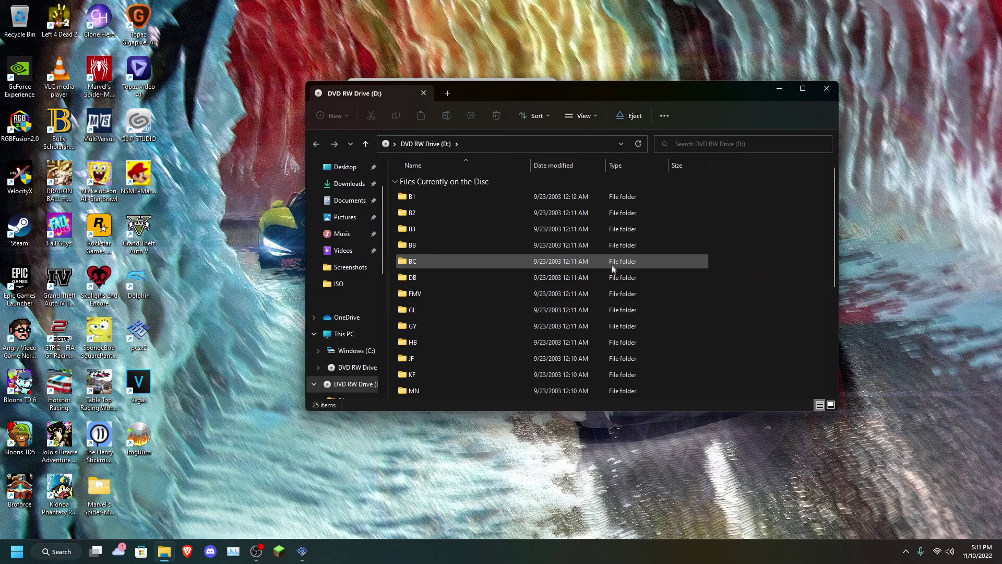
pyautogui.click(825, 89)
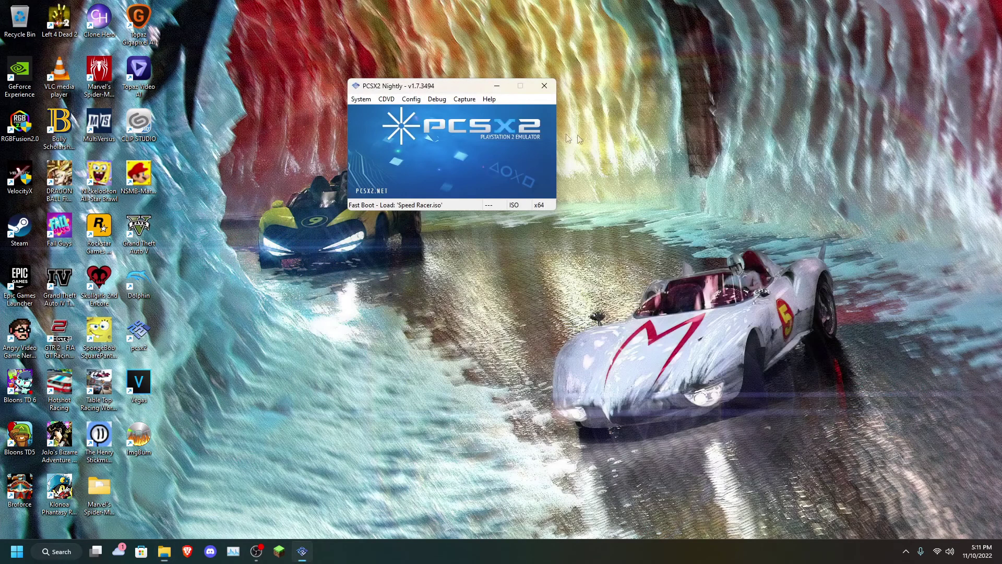
# Shut down the running Speed Racer session with System > Shutdown.
pyautogui.click(362, 100)
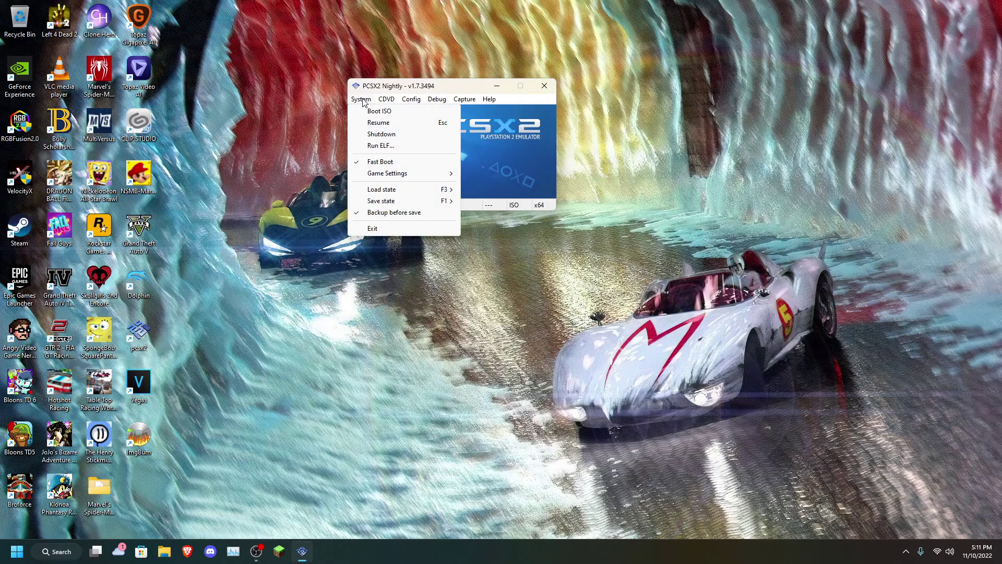
pyautogui.click(380, 134)
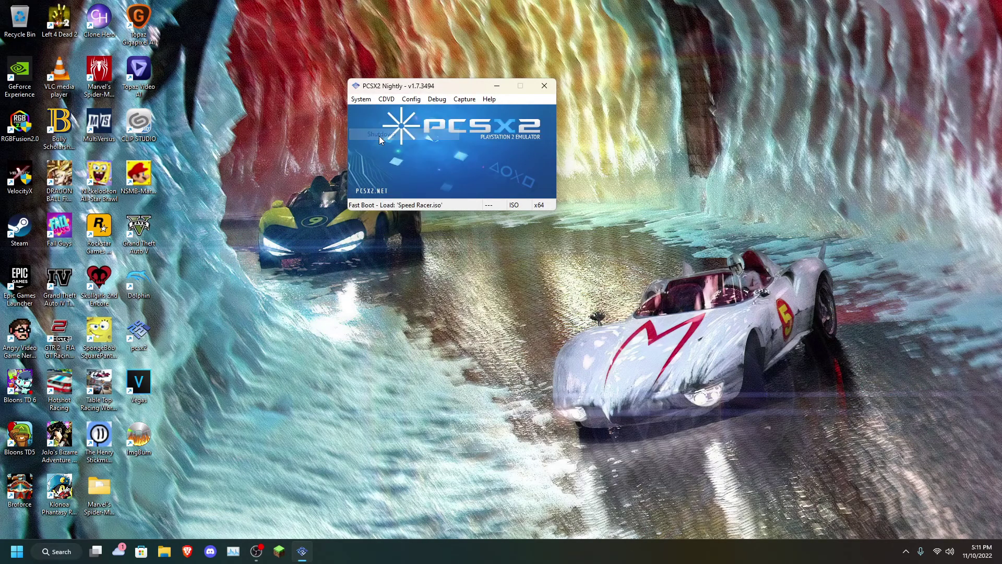
pyautogui.click(360, 100)
# Switch the CDVD source to Disc and start it with System > Boot CDVD.
pyautogui.moveTo(385, 102)
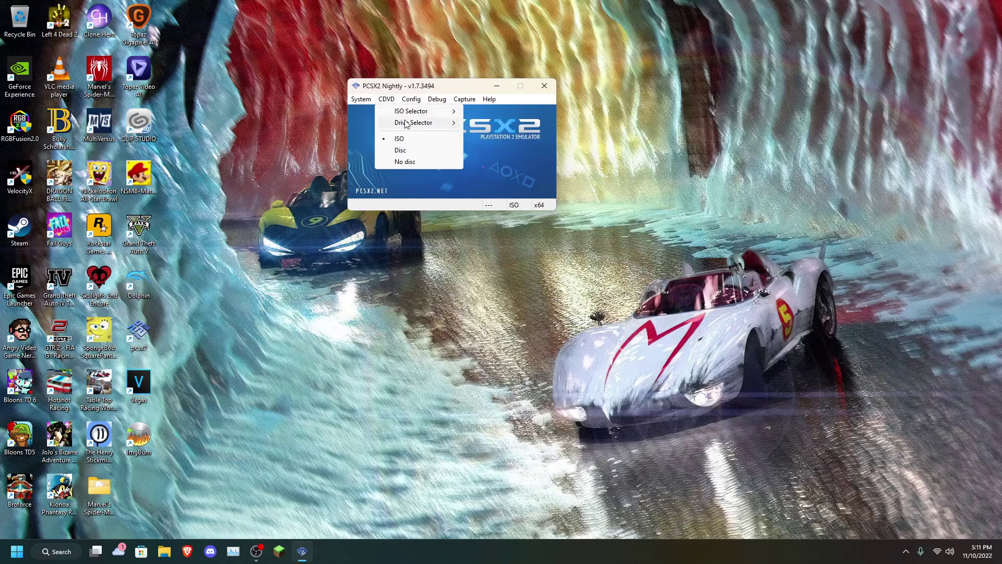
pyautogui.moveTo(406, 121)
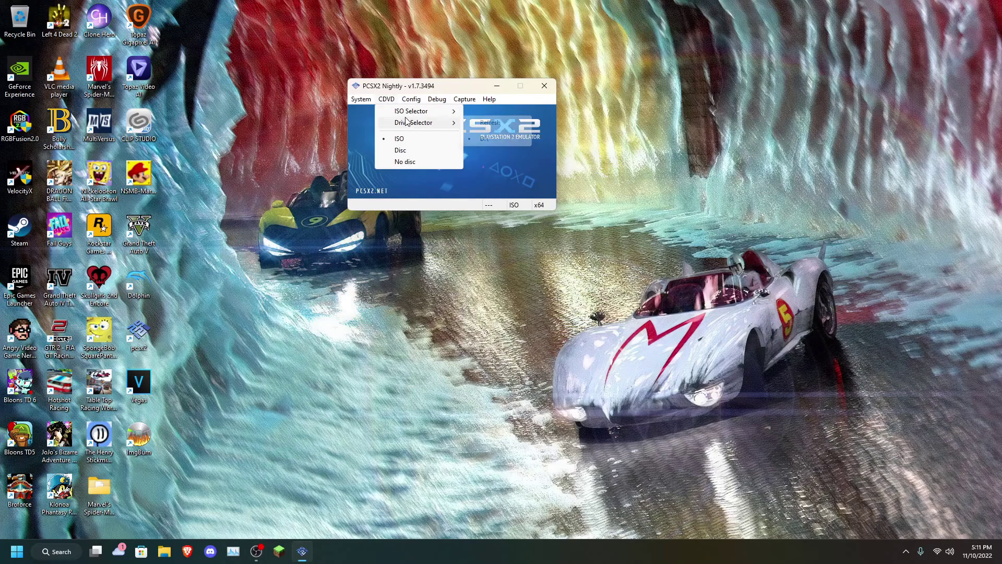
pyautogui.click(400, 150)
pyautogui.click(371, 99)
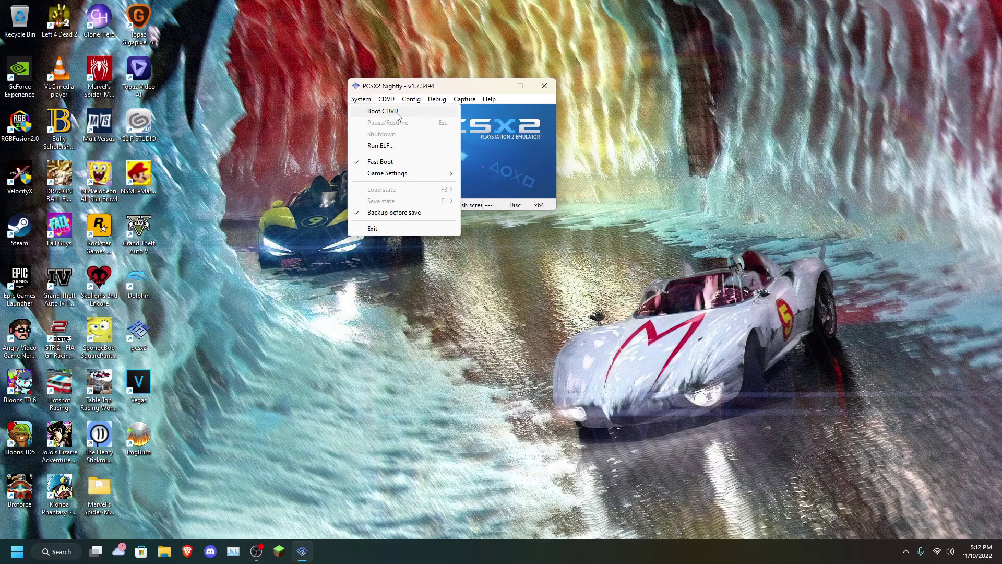
pyautogui.click(383, 112)
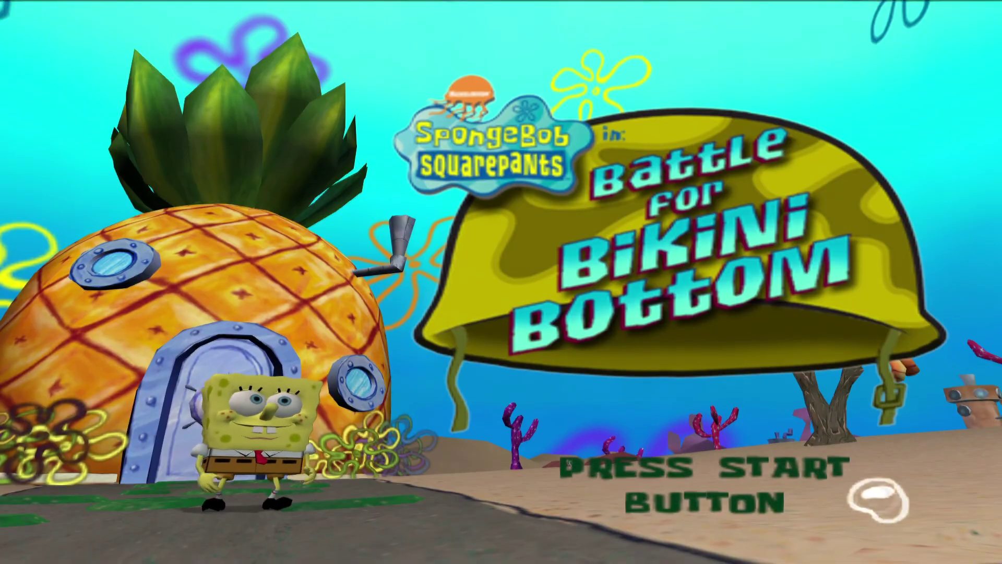
# Pass the SpongeBob title screen, then move the Main Menu choice to Options and back to New Game.
pyautogui.press('Return')
pyautogui.press('Down')
pyautogui.press('Down')
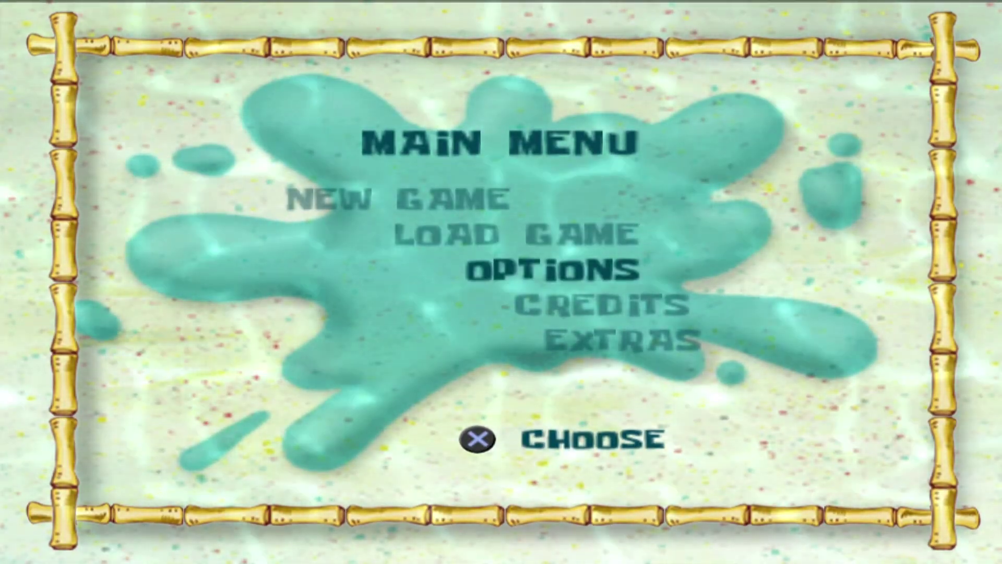
pyautogui.press('Up')
pyautogui.press('Up')
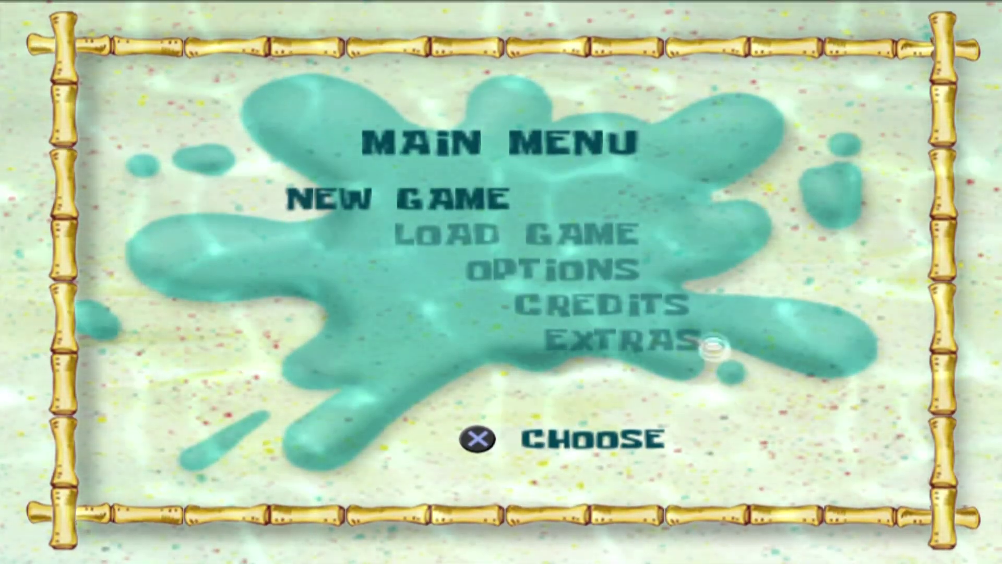
# Leave fullscreen, close the SpongeBob game window, run System > Shutdown, then exit PCSX2.
pyautogui.hotkey('alt', 'Return')
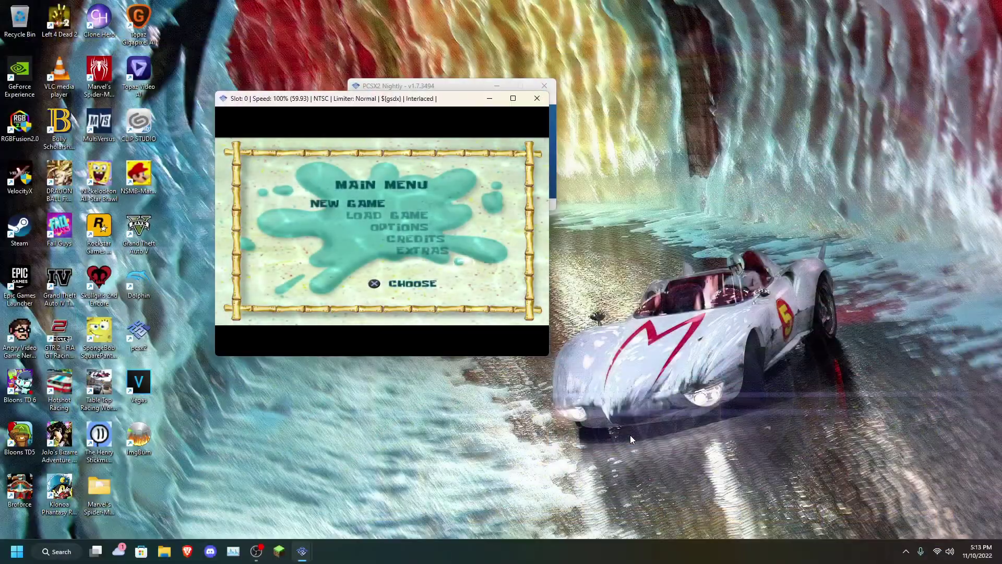
pyautogui.click(537, 98)
pyautogui.click(411, 100)
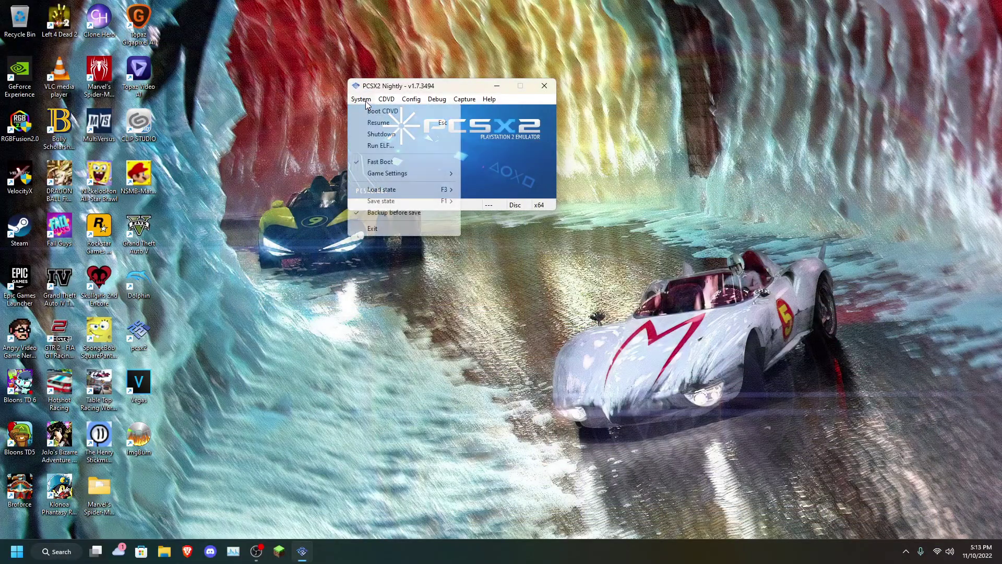
pyautogui.click(361, 99)
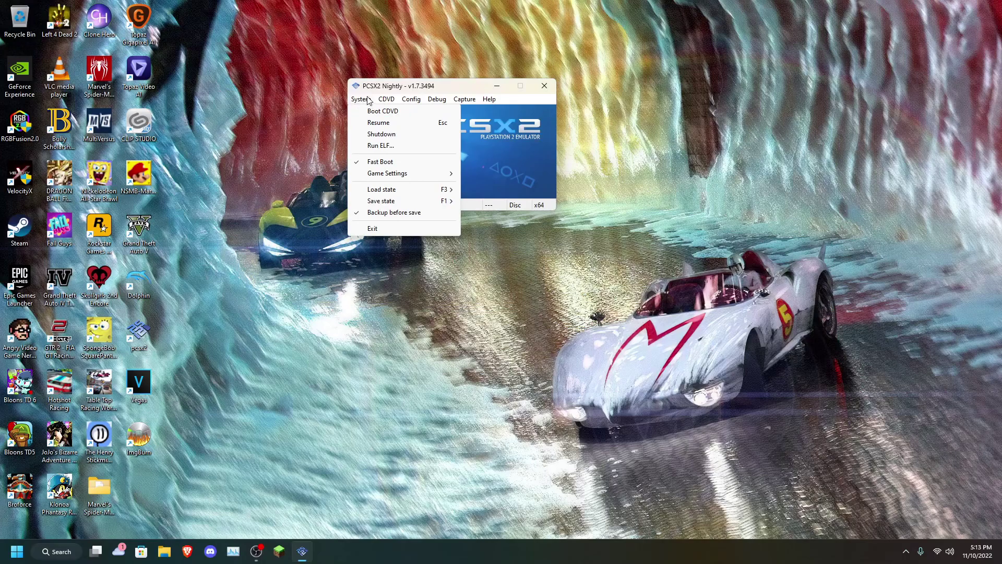
pyautogui.click(392, 135)
pyautogui.click(545, 86)
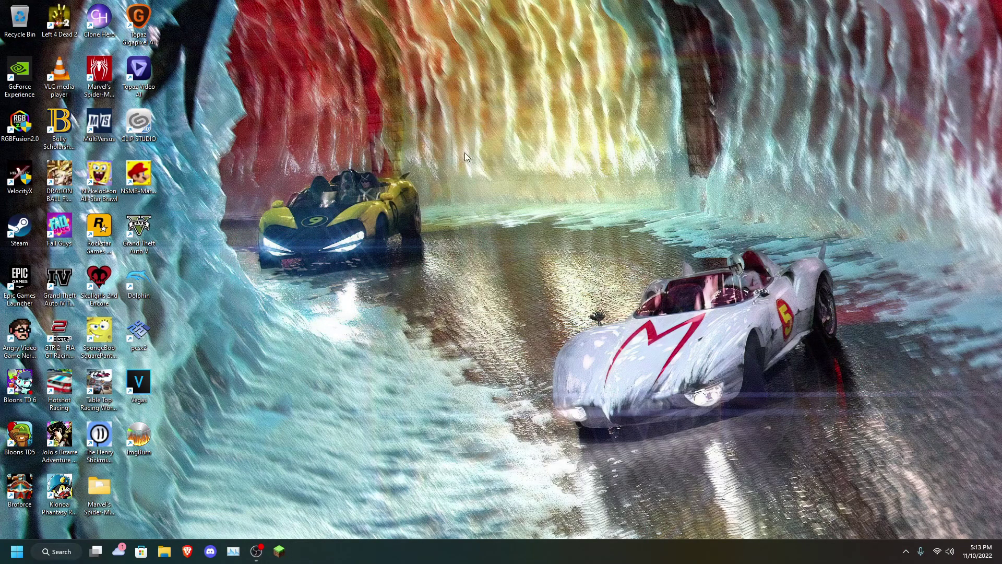